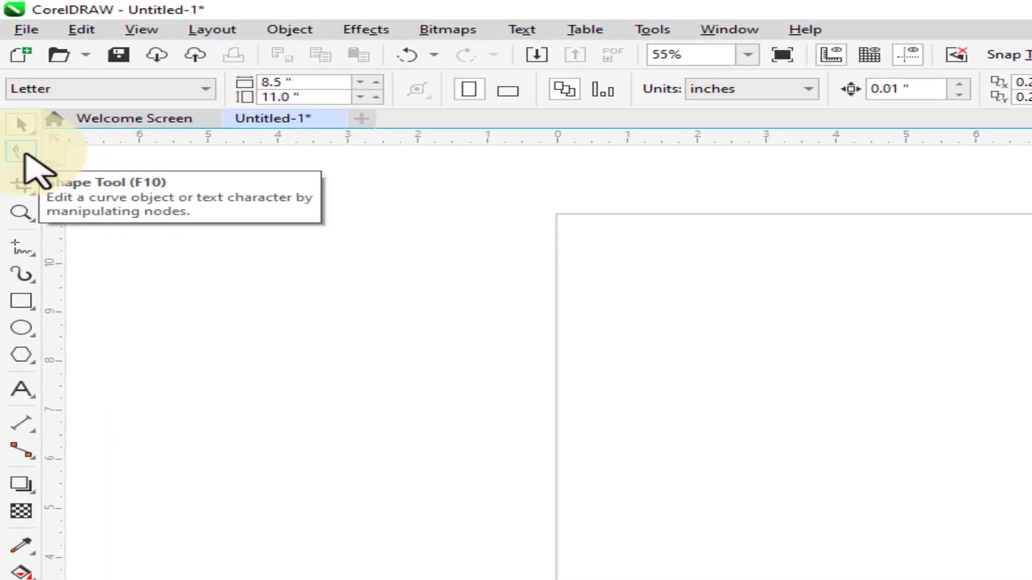
pyautogui.press('F10')
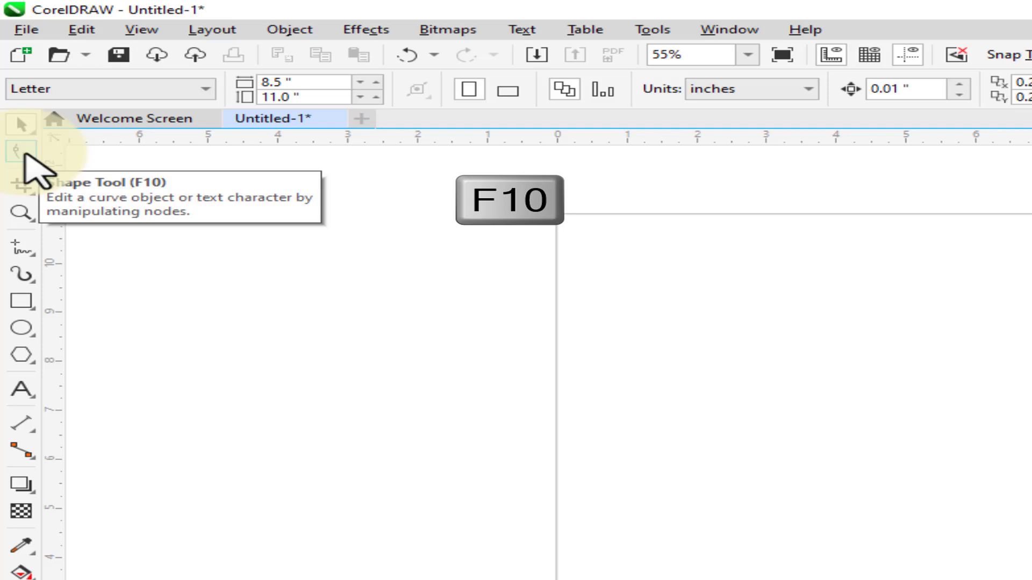
pyautogui.click(20, 127)
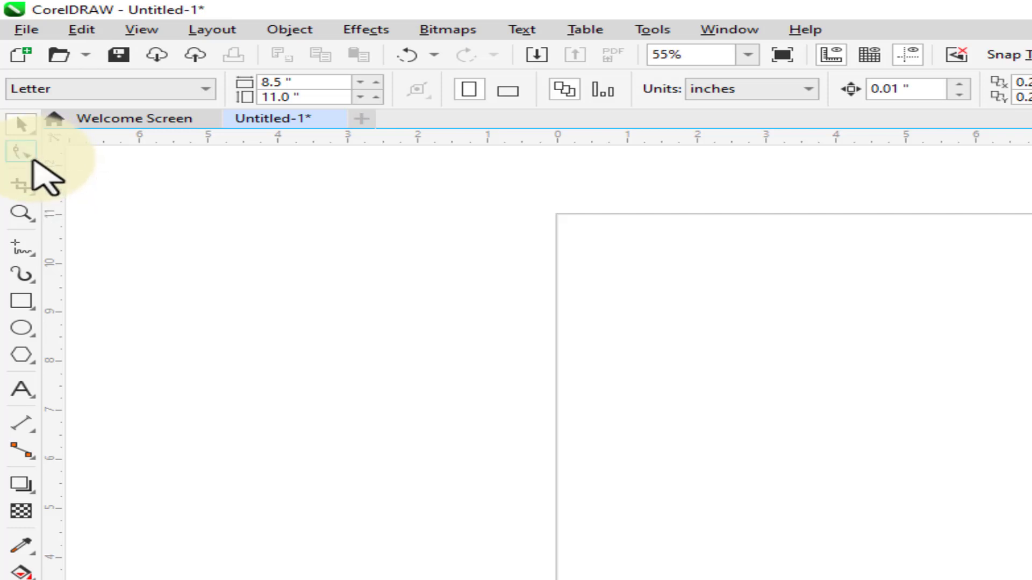
pyautogui.click(32, 158)
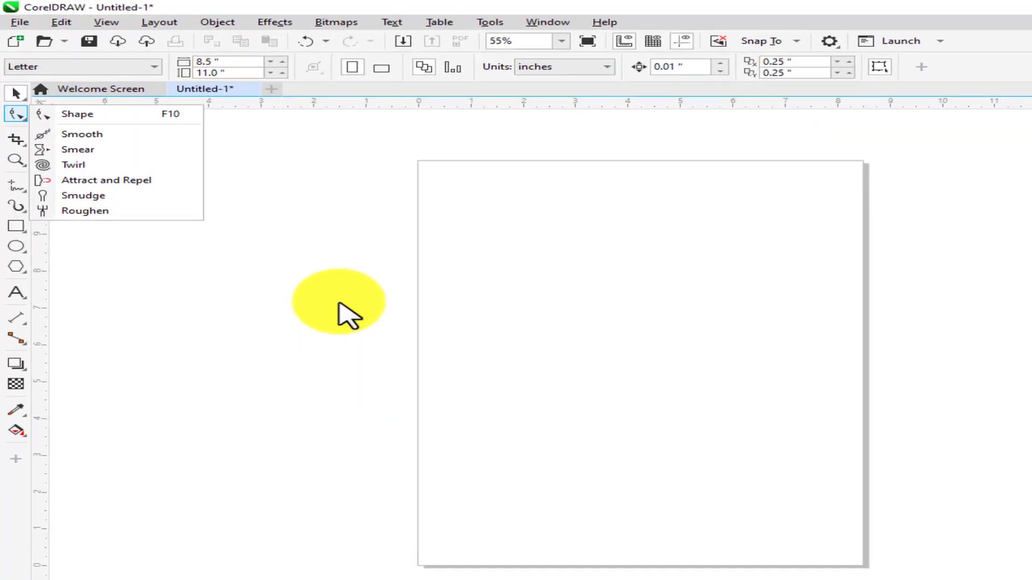
pyautogui.click(349, 317)
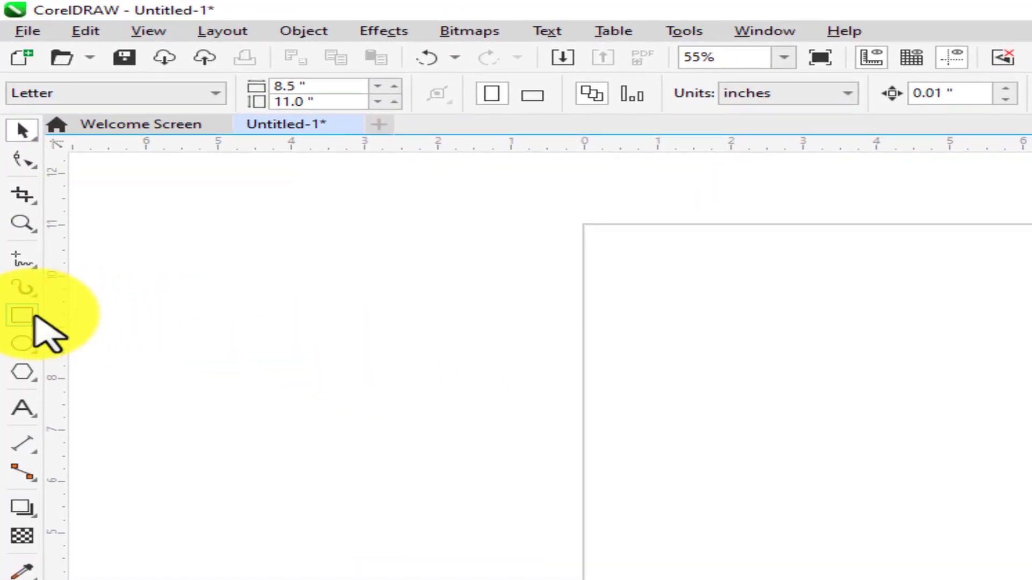
# - Draw a rectangle about 5.35 by 3.1 inches in the upper half of the page and fill it with red
pyautogui.click(17, 226)
pyautogui.moveTo(403, 192); pyautogui.dragTo(623, 279)
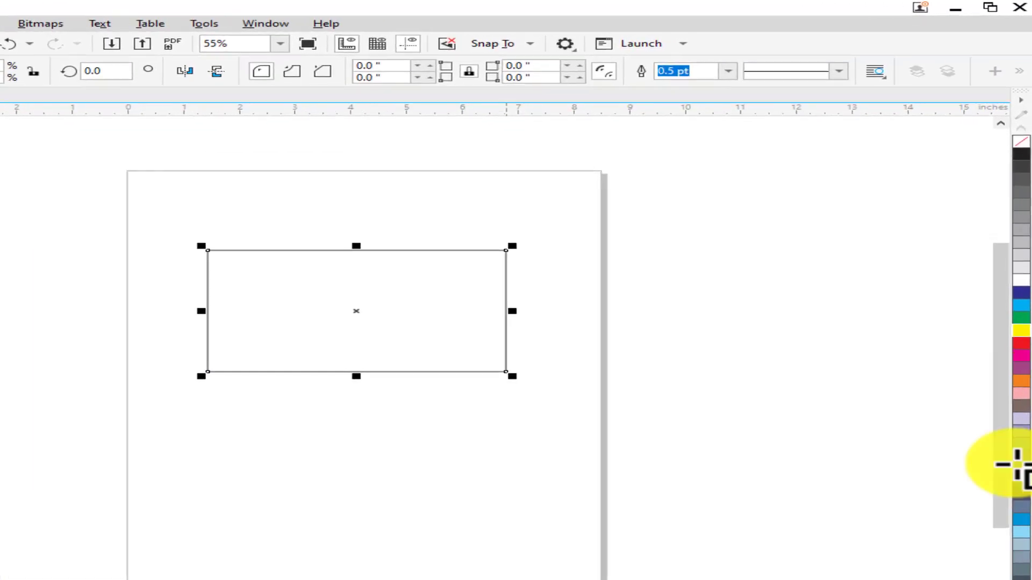
pyautogui.click(1025, 384)
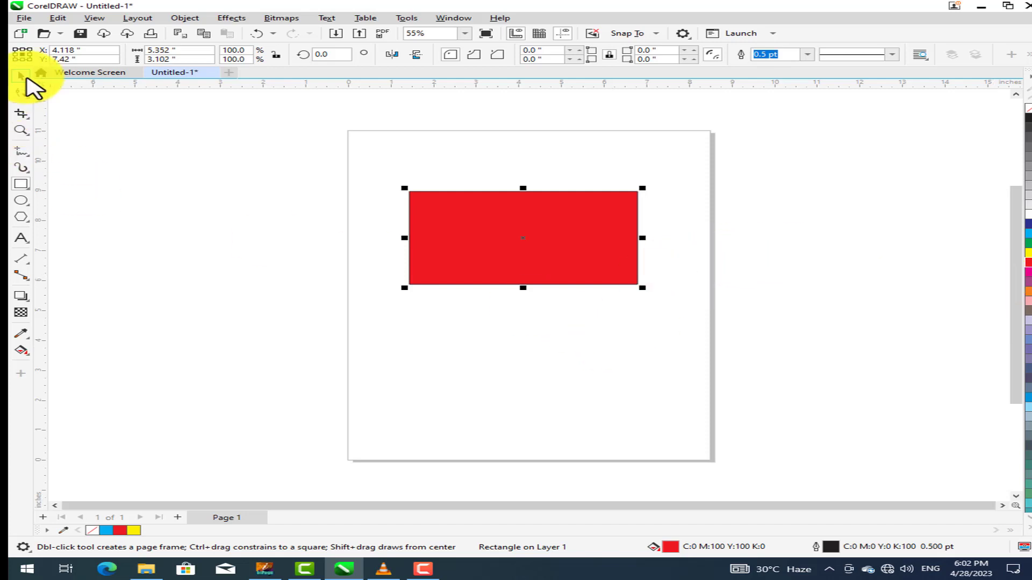
pyautogui.click(22, 77)
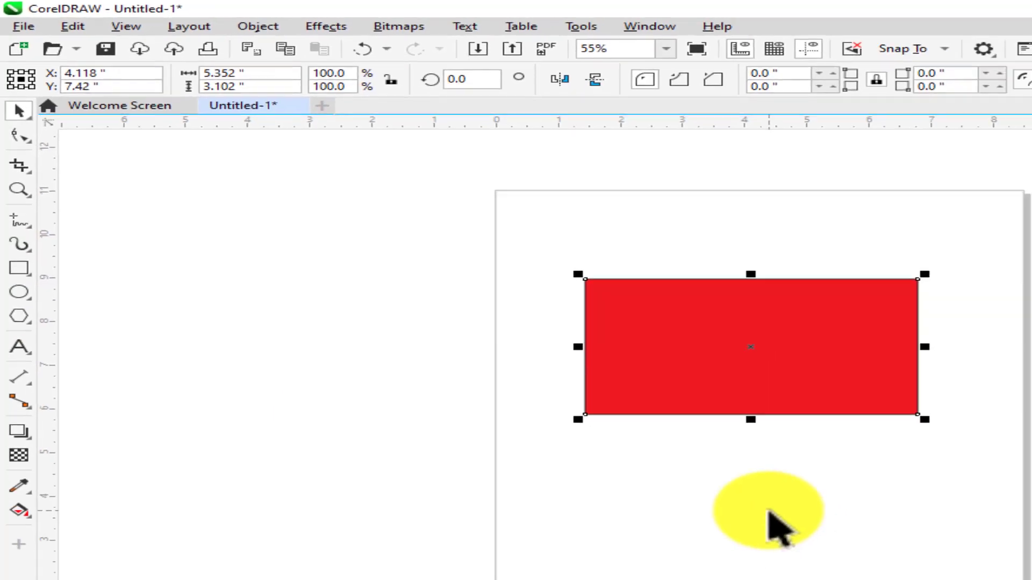
pyautogui.click(530, 357)
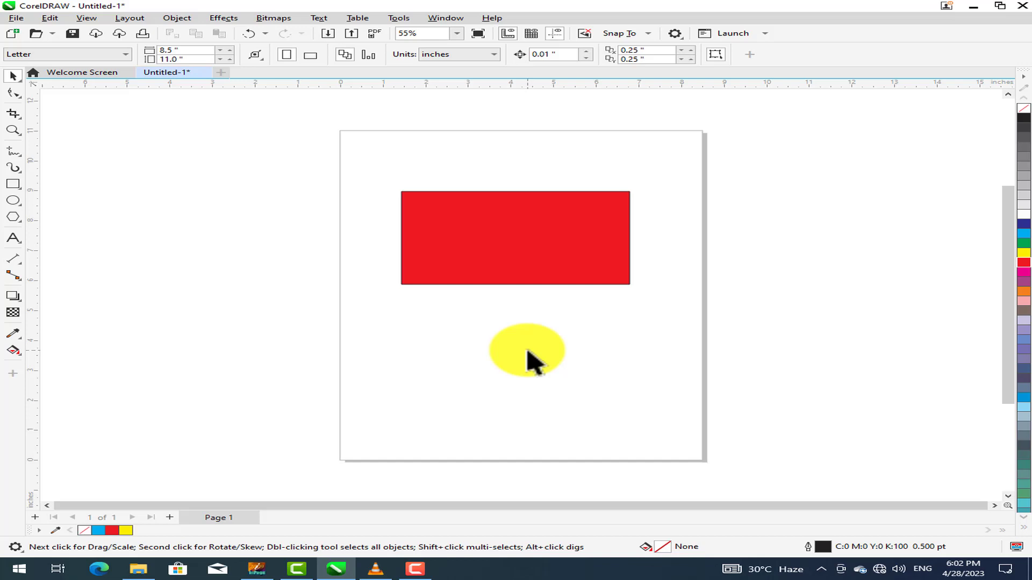
pyautogui.moveTo(528, 352); pyautogui.dragTo(550, 250)
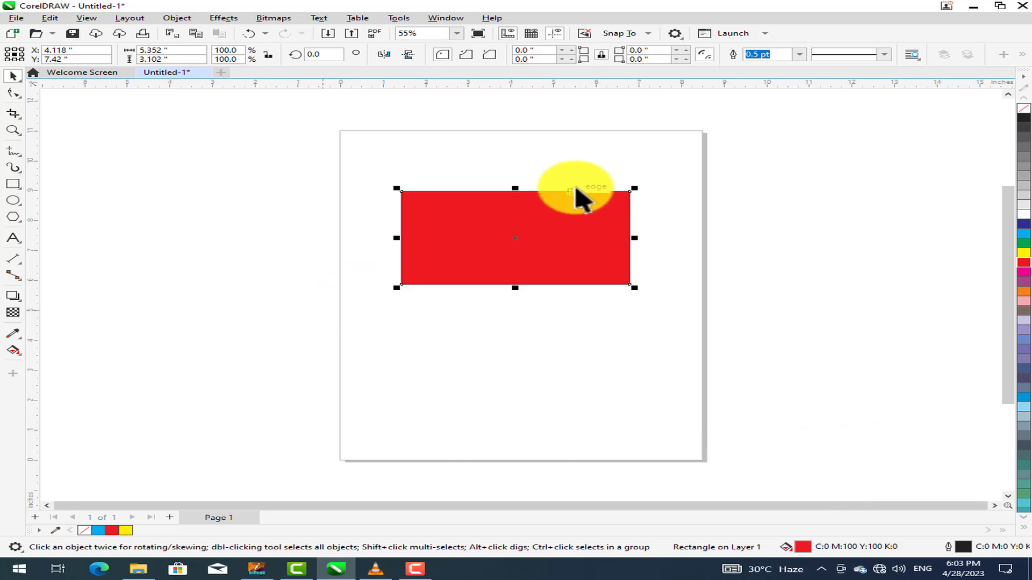
pyautogui.click(515, 304)
pyautogui.click(534, 260)
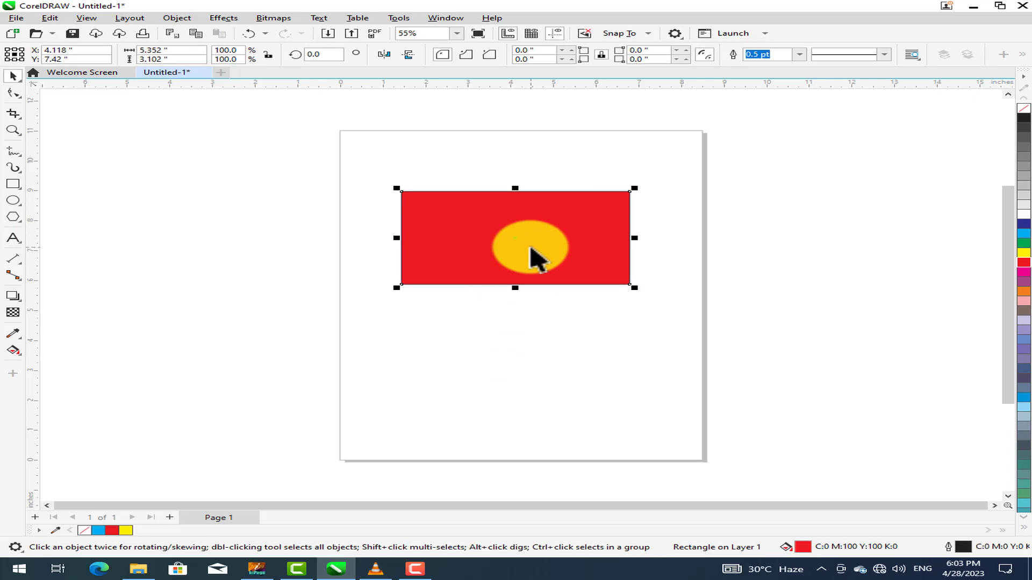
pyautogui.click(183, 20)
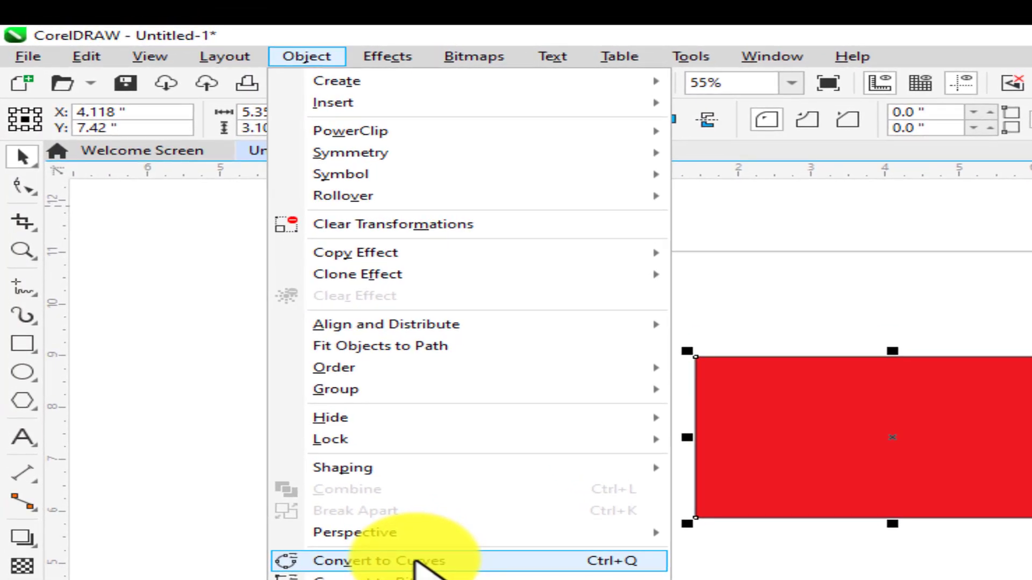
pyautogui.click(417, 562)
pyautogui.press('Escape')
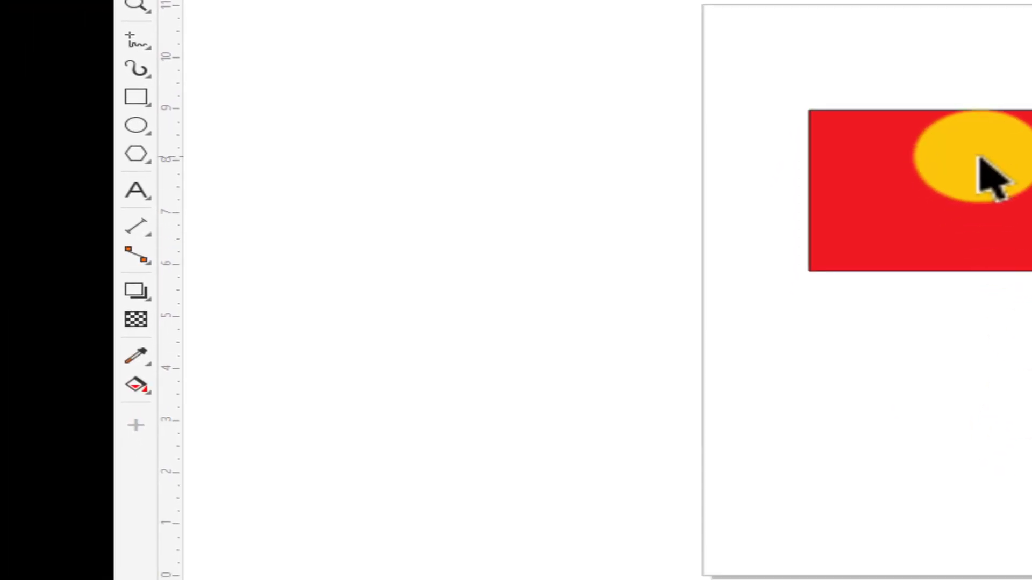
pyautogui.click(983, 145)
pyautogui.rightClick(983, 143)
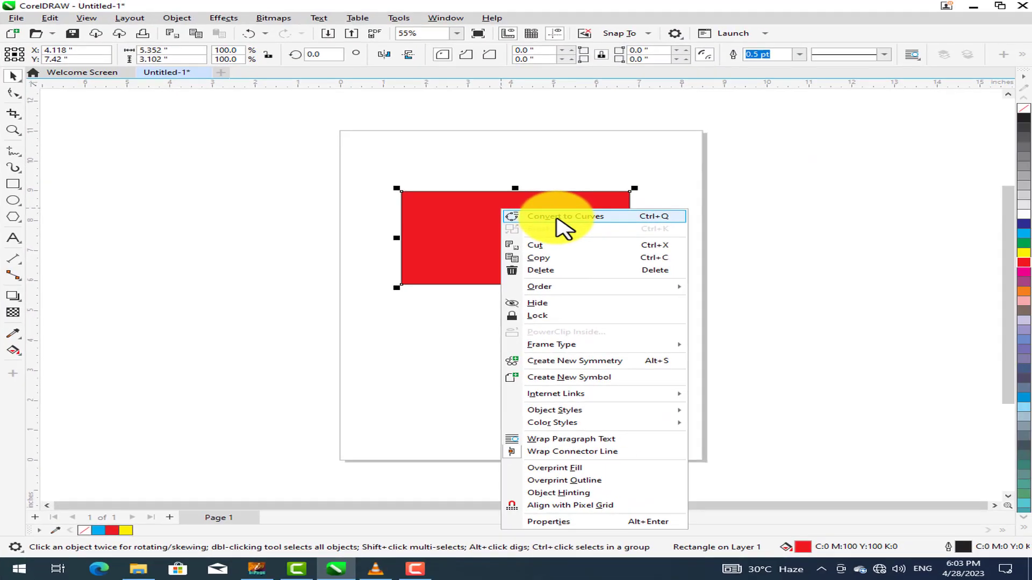
pyautogui.hotkey('ctrl', 'q')
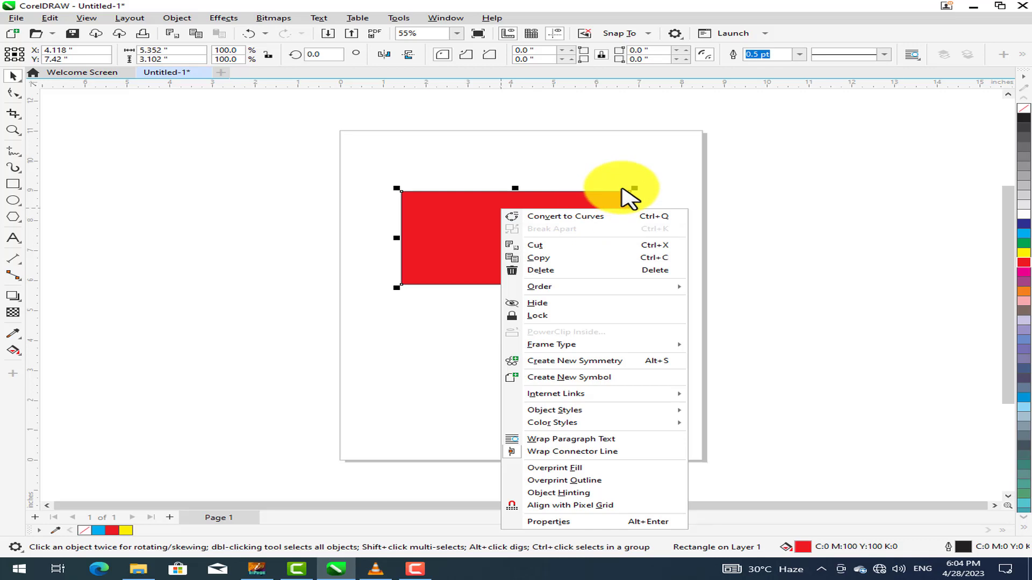
pyautogui.click(422, 337)
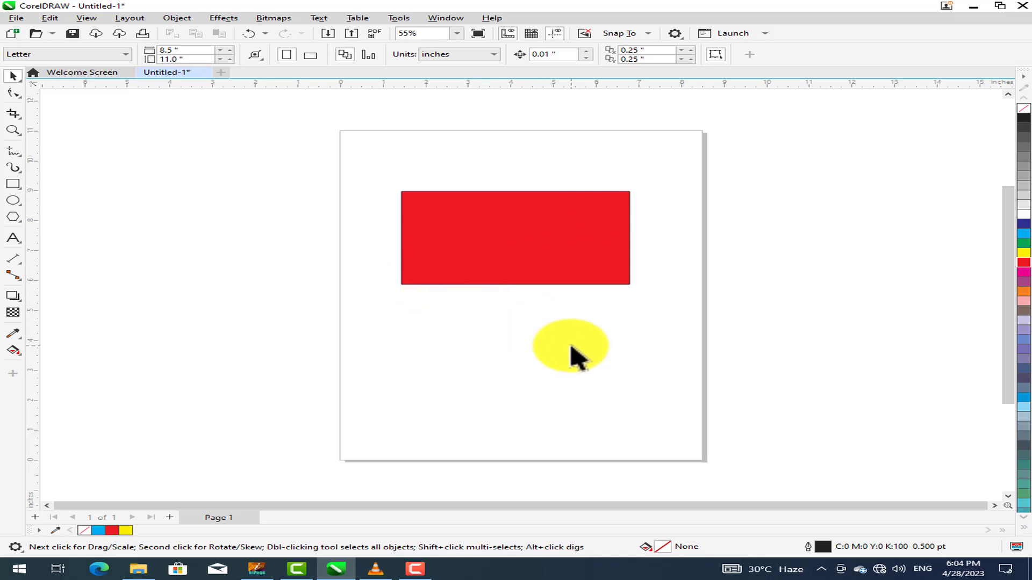
# - Move the red rectangle up to about Y 8.97 inches and place a duplicate below it at about X 4.18, Y 5.26 inches
pyautogui.click(553, 281)
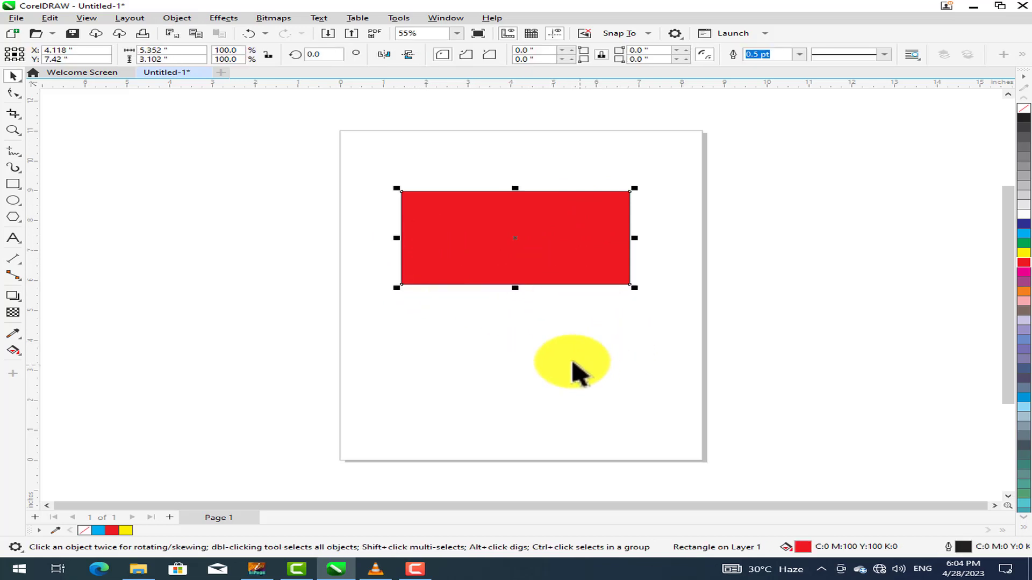
pyautogui.click(559, 322)
pyautogui.click(537, 250)
pyautogui.moveTo(514, 239); pyautogui.dragTo(518, 193)
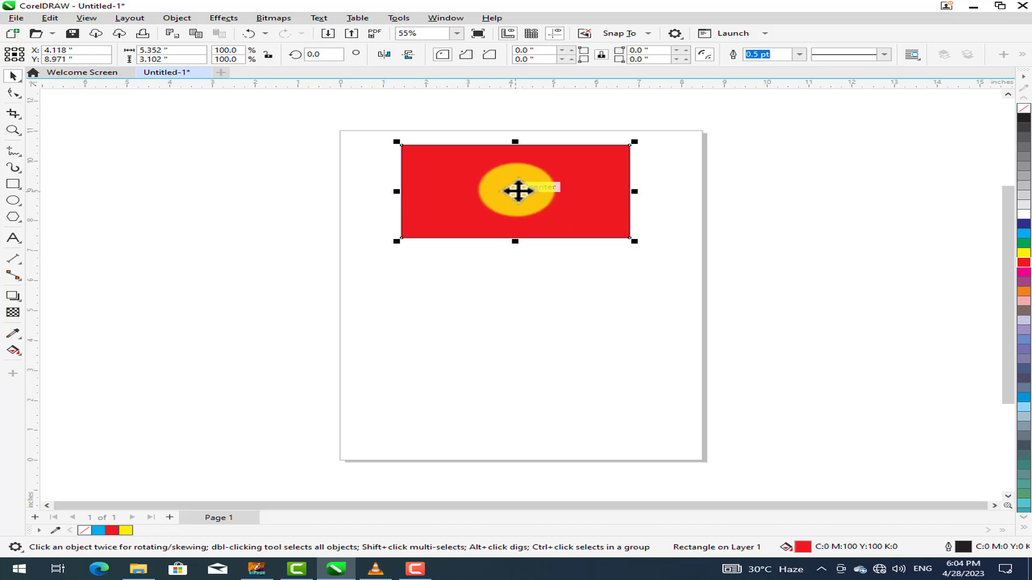
pyautogui.moveTo(519, 189); pyautogui.dragTo(518, 302)
pyautogui.click(548, 398)
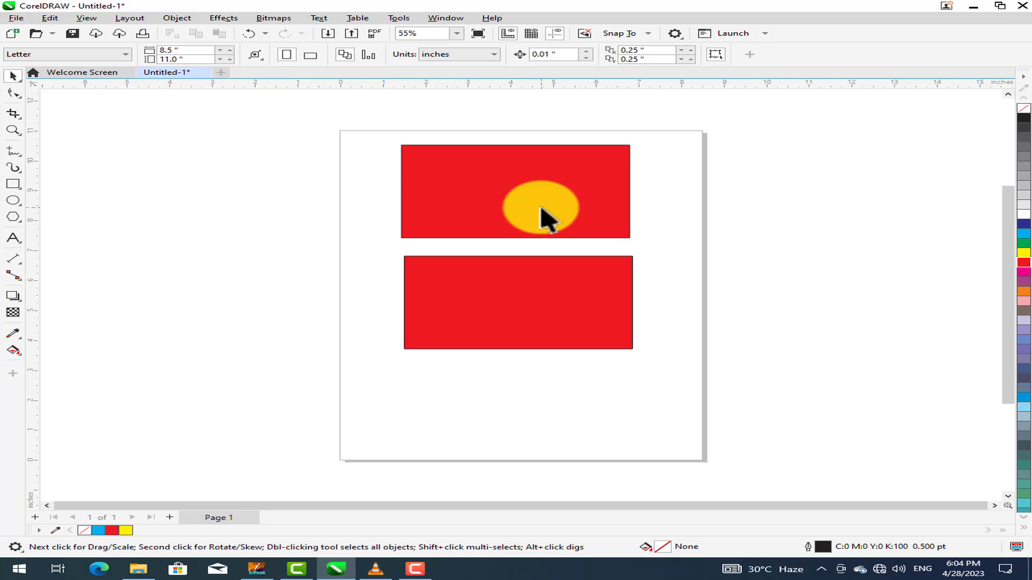
# - Convert the lower red rectangle to curves and leave it deselected
pyautogui.click(531, 193)
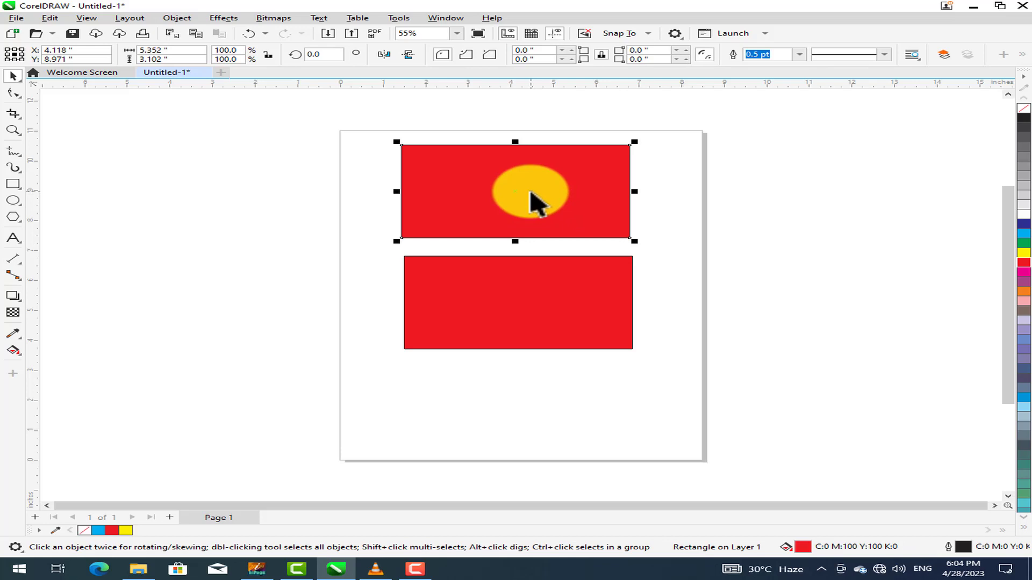
pyautogui.click(531, 288)
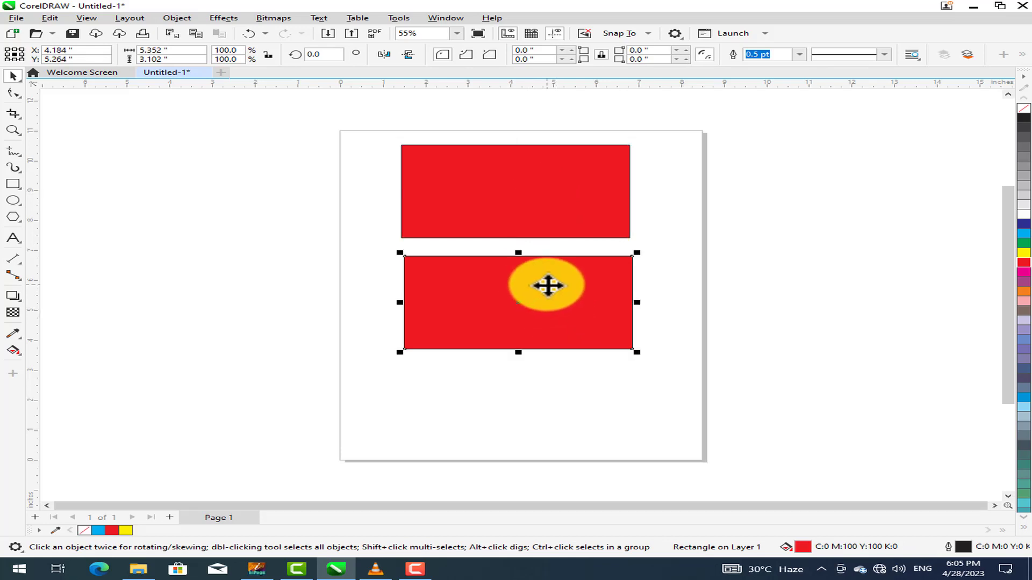
pyautogui.rightClick(547, 285)
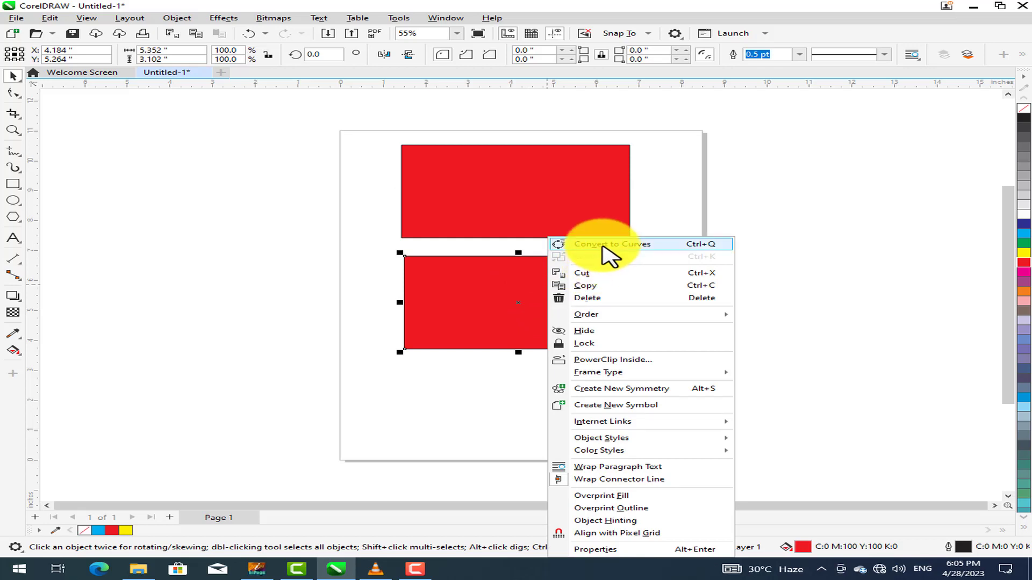
pyautogui.click(605, 246)
pyautogui.click(594, 430)
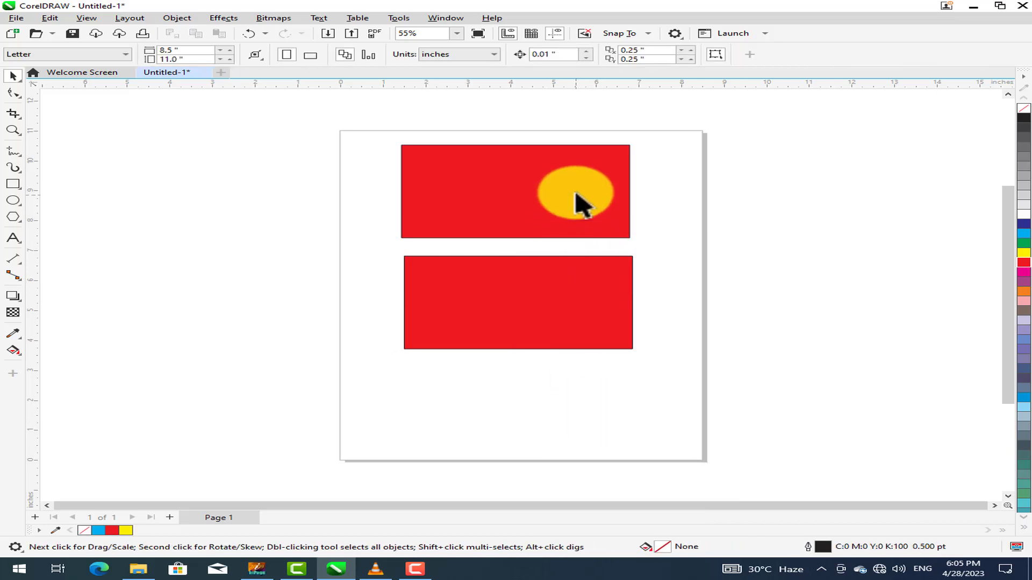
# - Select the upper red rectangle
pyautogui.click(580, 202)
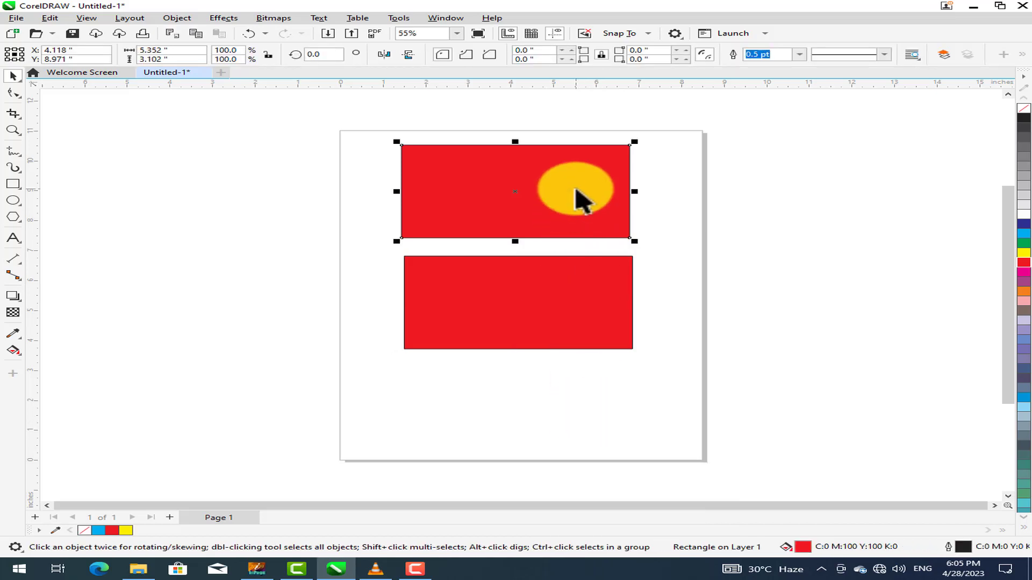